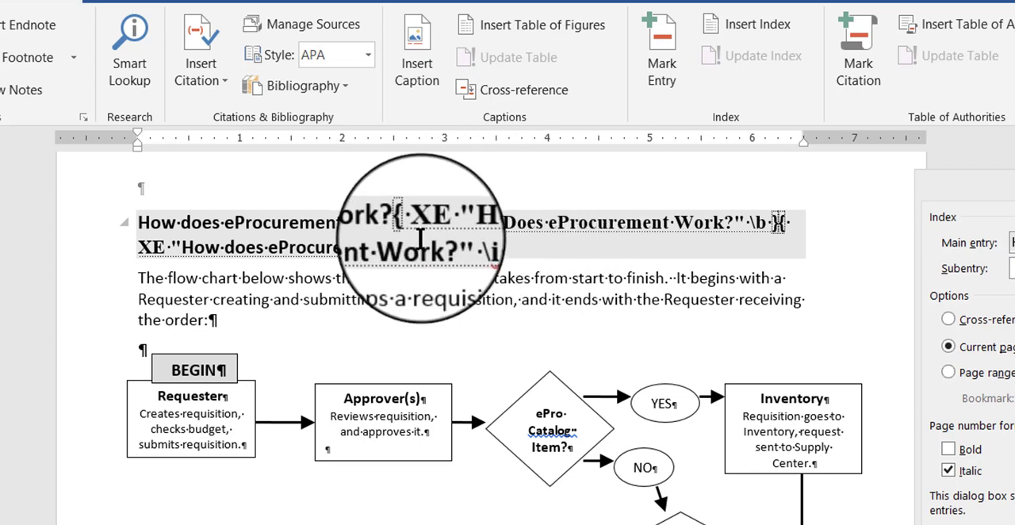
Delete the second index entry field, the one with the italic switch, from the heading "How does eProcurement Work?"
left_click(482, 249)
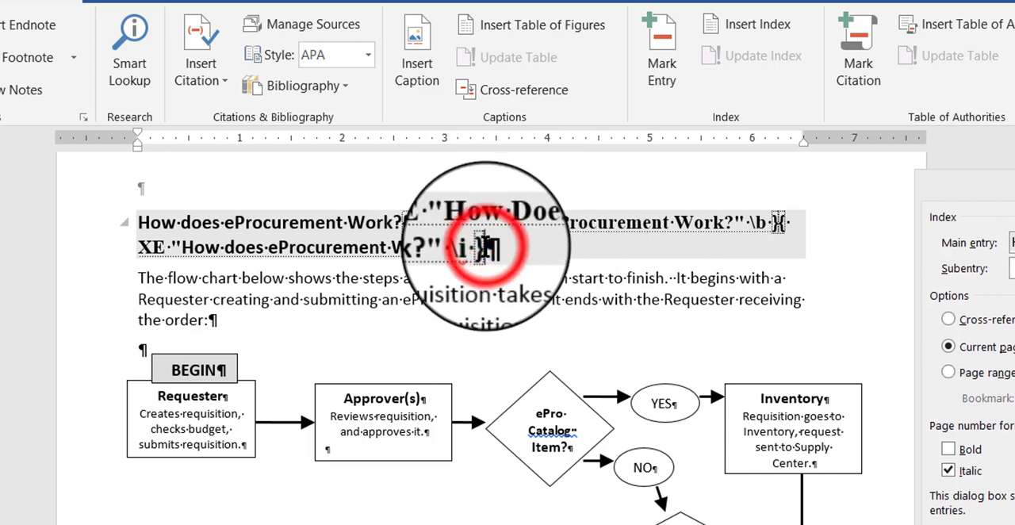
key("BackSpace")
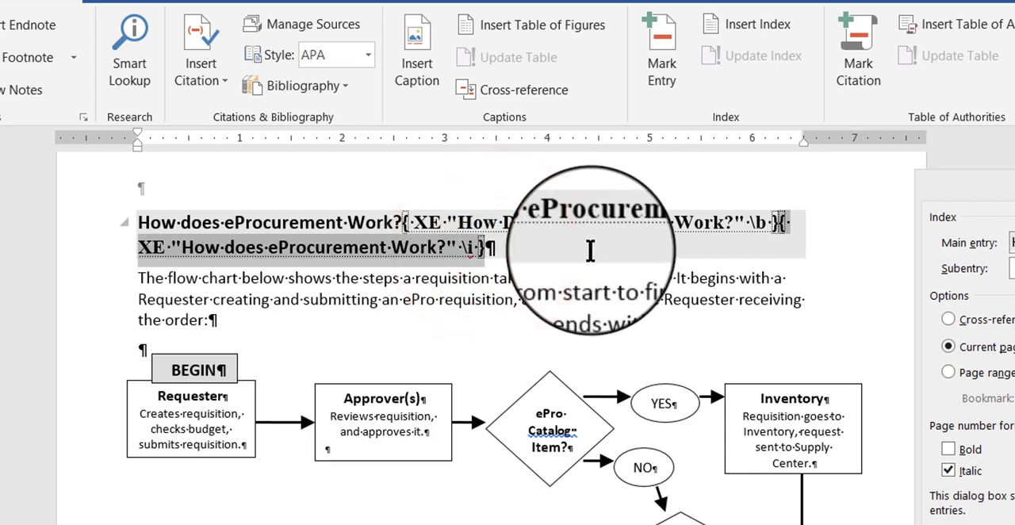
key("BackSpace")
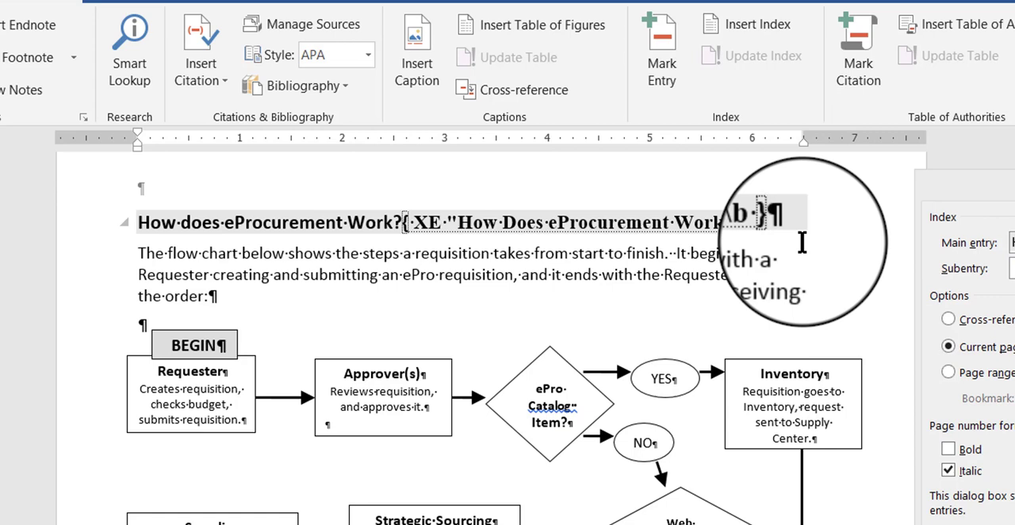
Move the Mark Index Entry dialog clear of the document and mark "What is a Chartfield?" on page 12 with an italic page number
left_click_drag(941, 199, 0, 183)
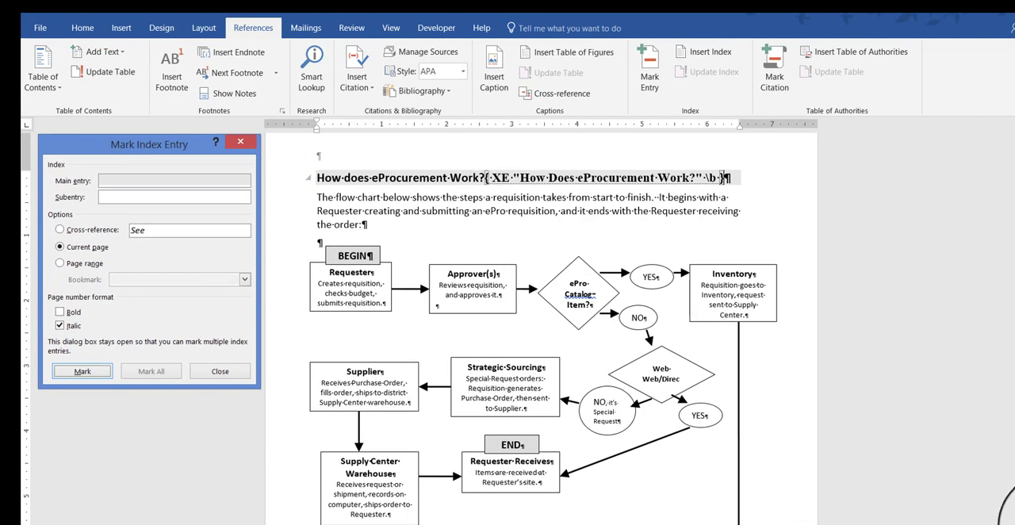
left_click(1014, 522)
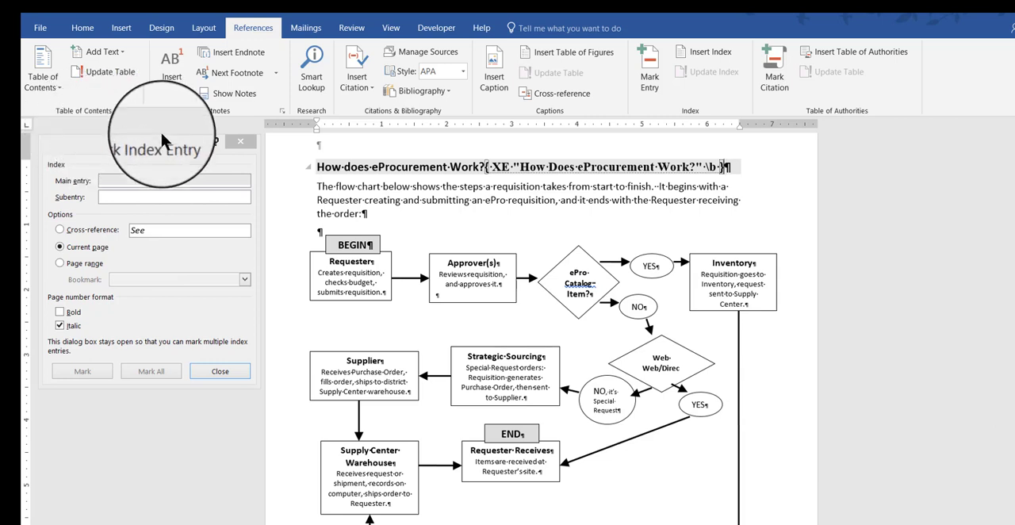
scroll(1012, 468, "down", 20)
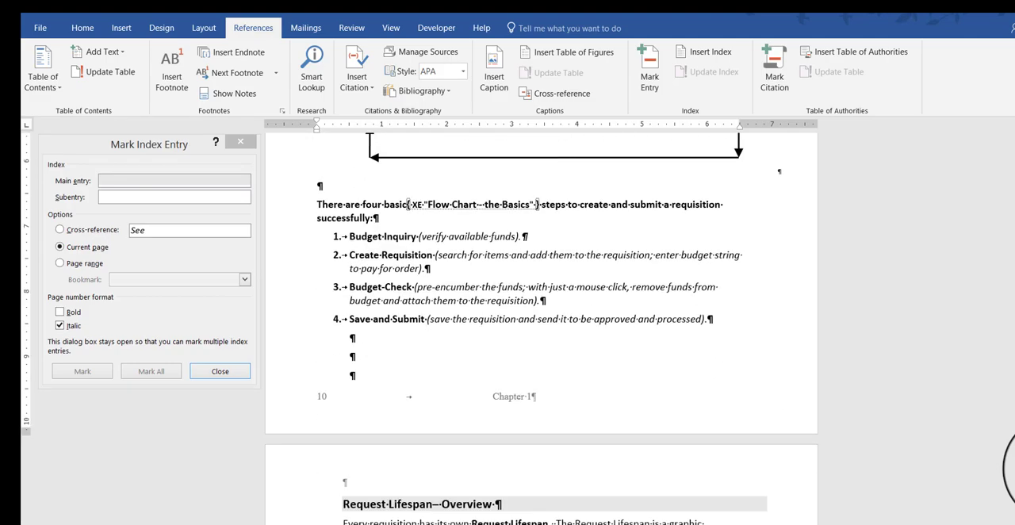
scroll(1012, 468, "down", 12)
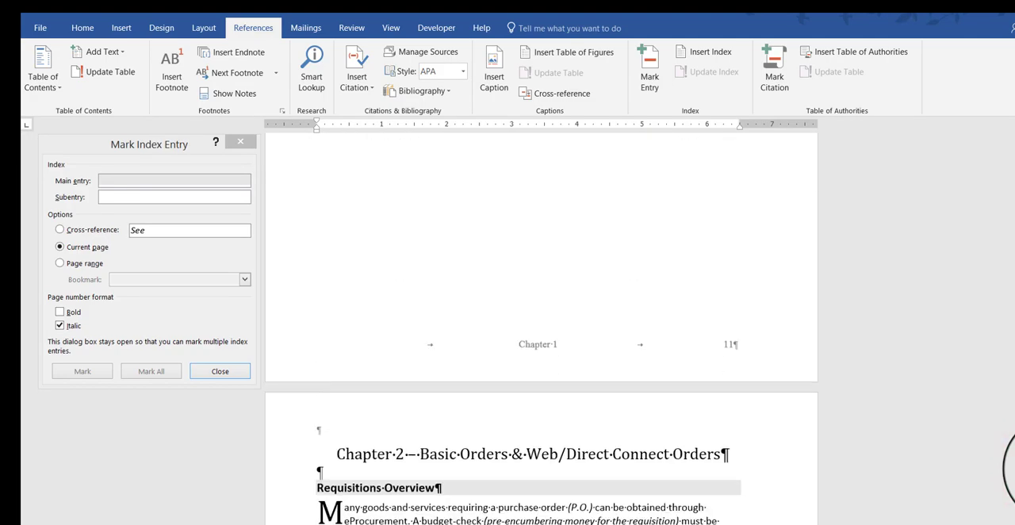
scroll(1013, 468, "down", 6)
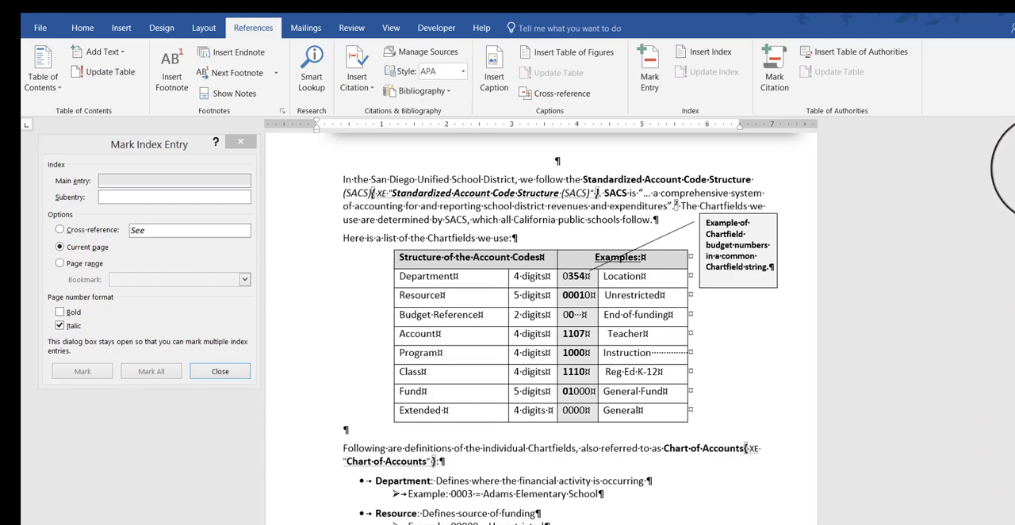
scroll(1014, 145, "up", 12)
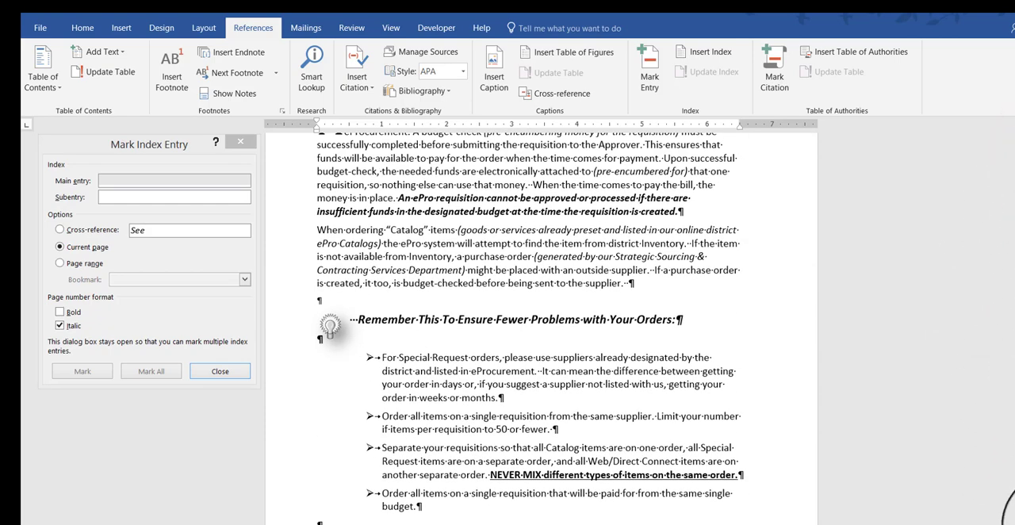
scroll(1011, 508, "down", 3)
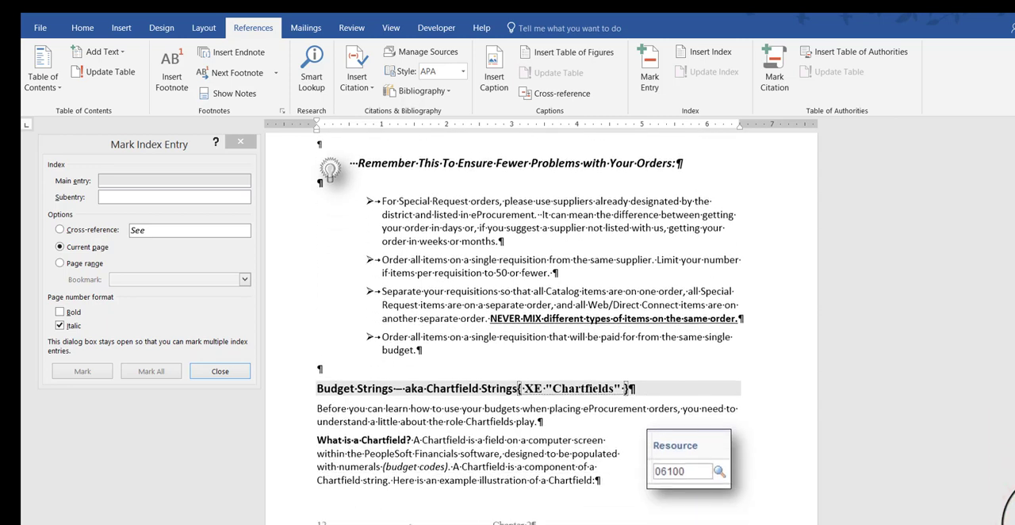
scroll(1008, 508, "down", 3)
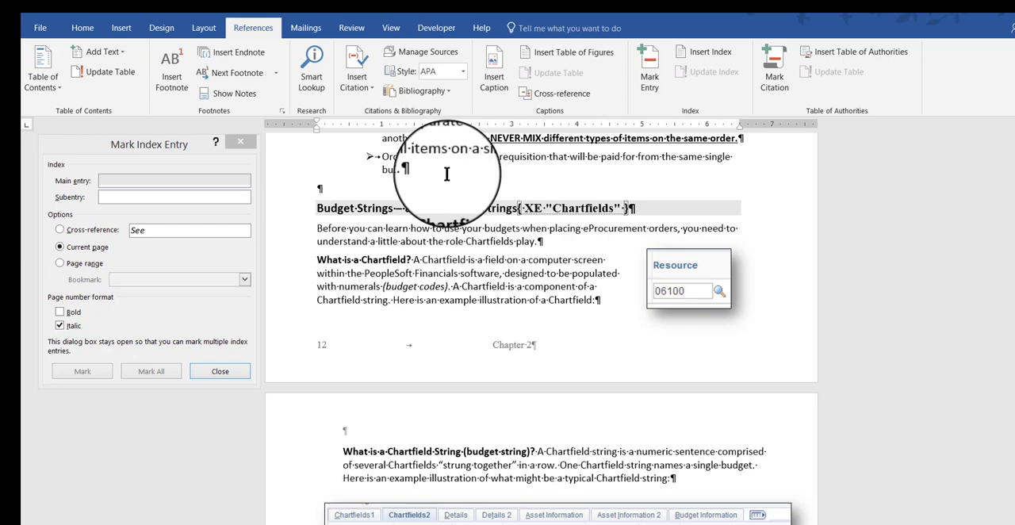
left_click(82, 29)
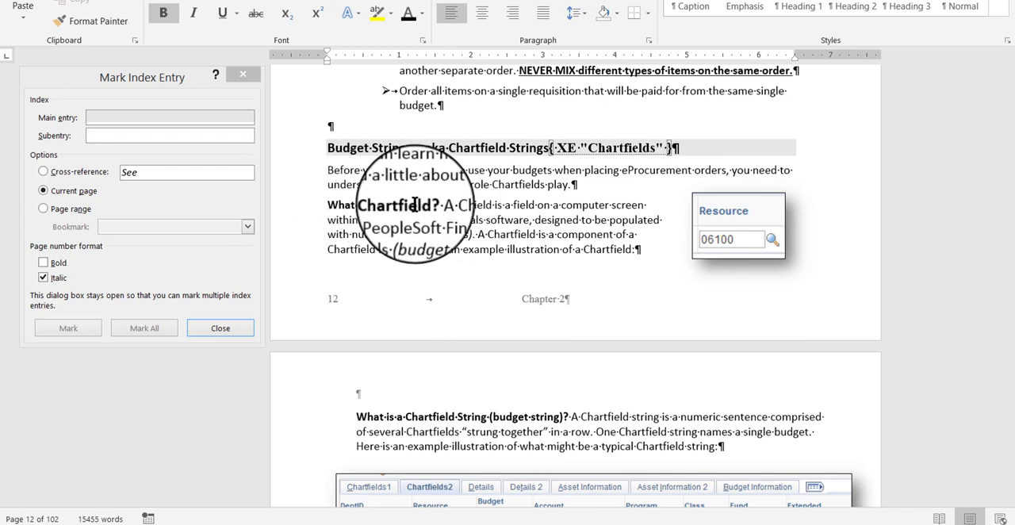
left_click_drag(432, 205, 328, 211)
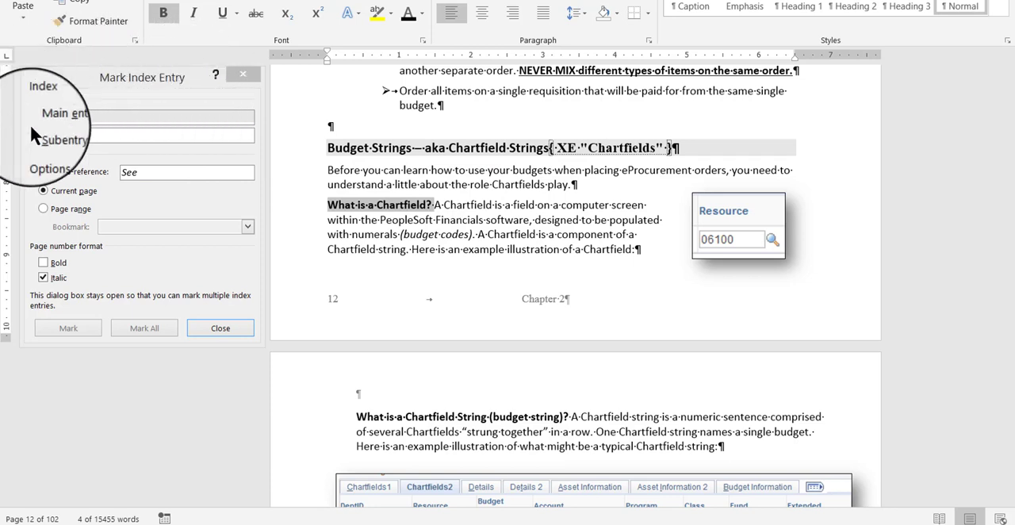
left_click(63, 78)
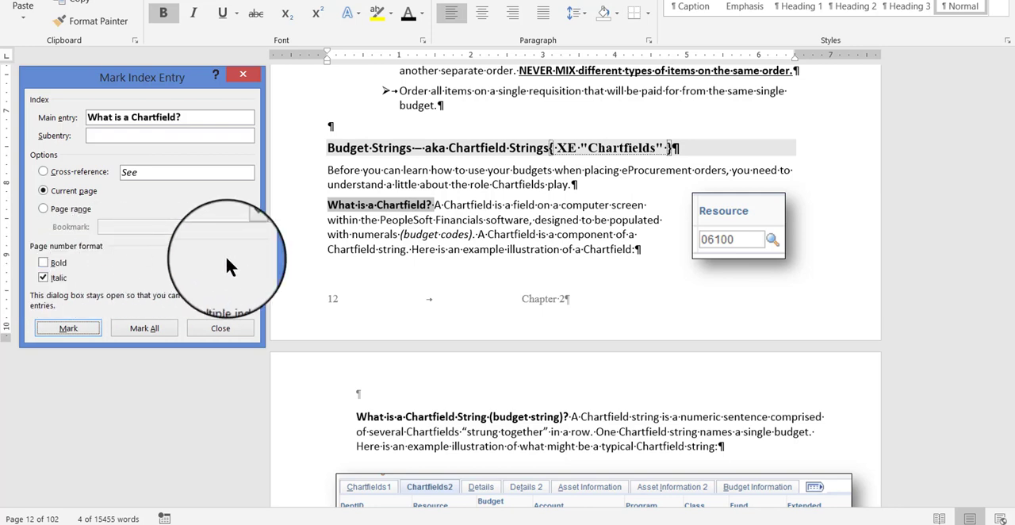
left_click(82, 326)
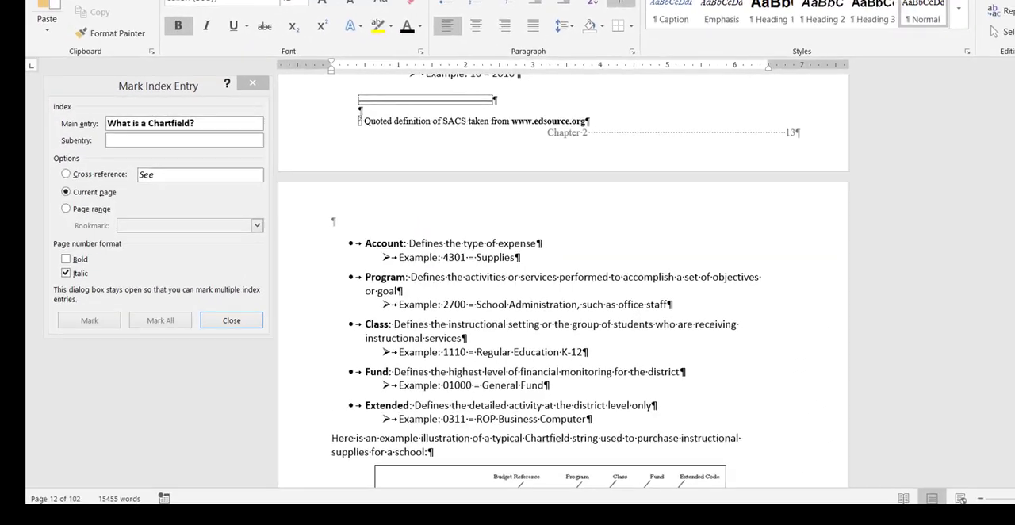
Mark "Fund Code" in the bulleted list of Budget Inquiry fields as a current-page index entry with an italic page number
scroll(563, 278, "down", 20)
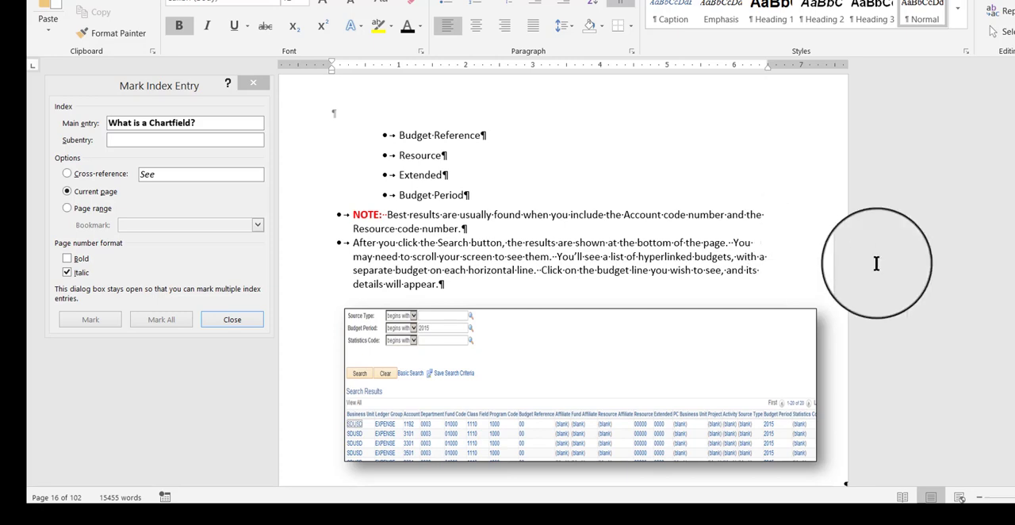
scroll(641, 291, "up", 5)
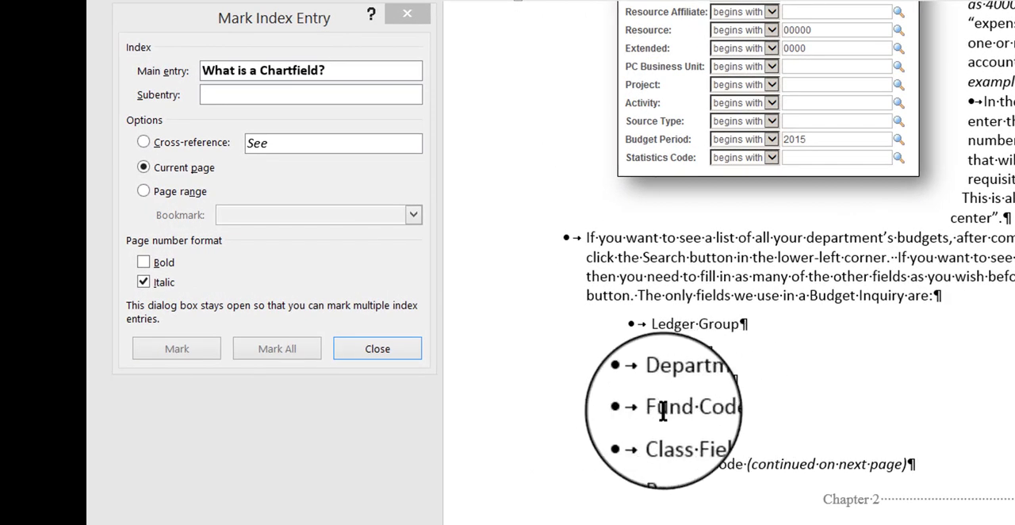
left_click(737, 408)
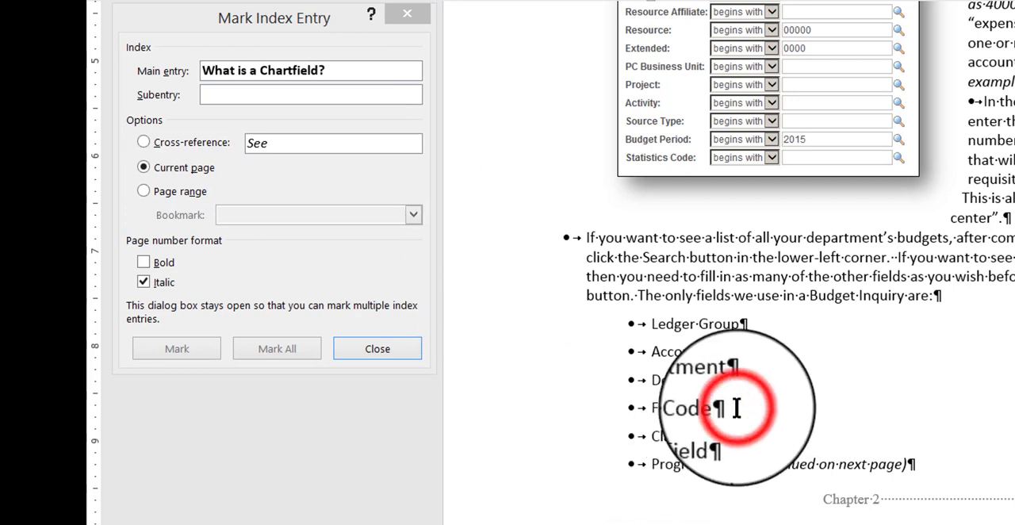
left_click_drag(737, 409, 653, 409)
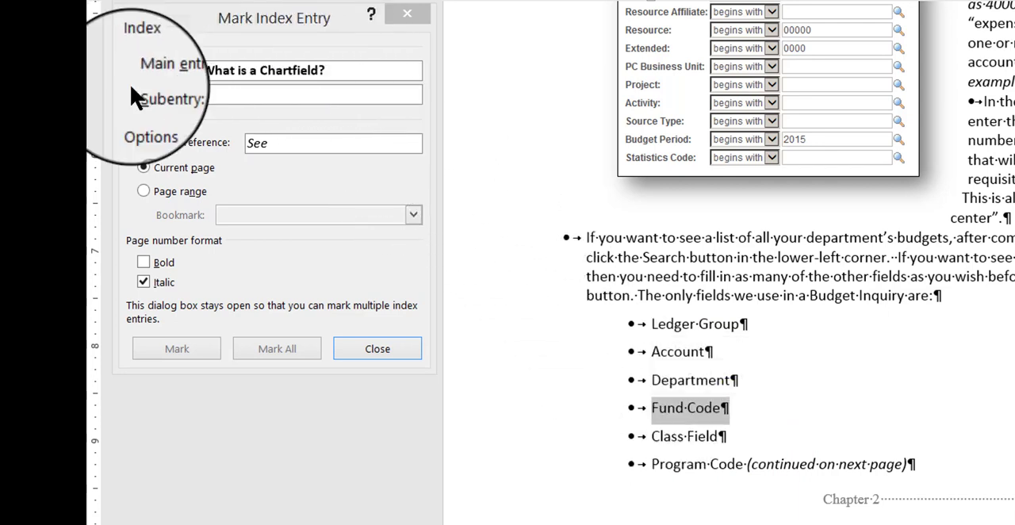
left_click(176, 46)
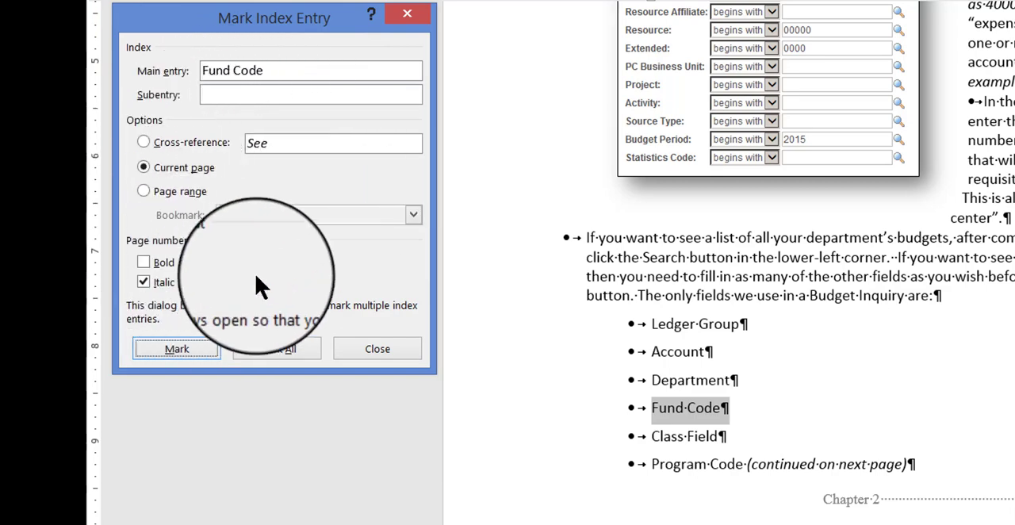
left_click(192, 347)
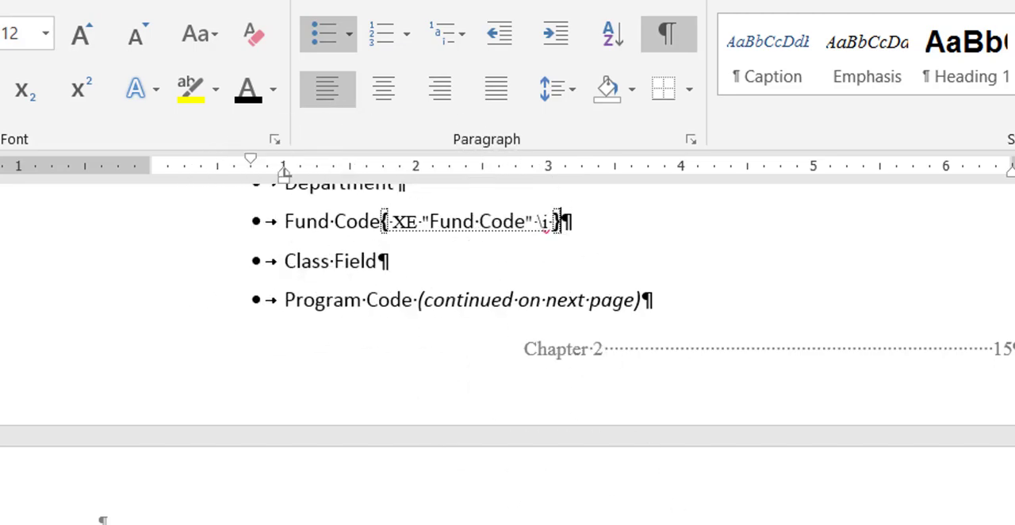
Mark the bold term "Express Item Entry:" on page 19 as a current-page index entry with an italic page number
scroll(568, 309, "down", 20)
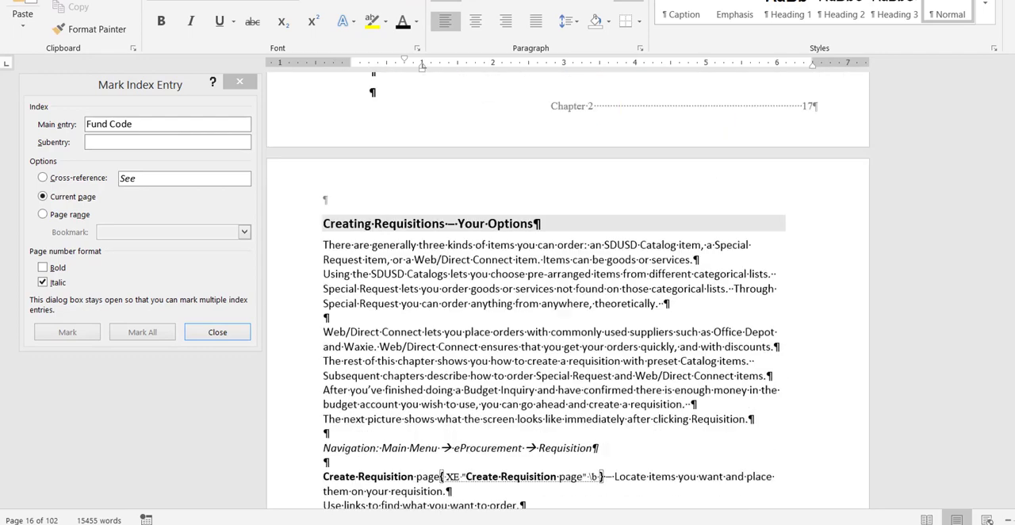
scroll(568, 309, "down", 20)
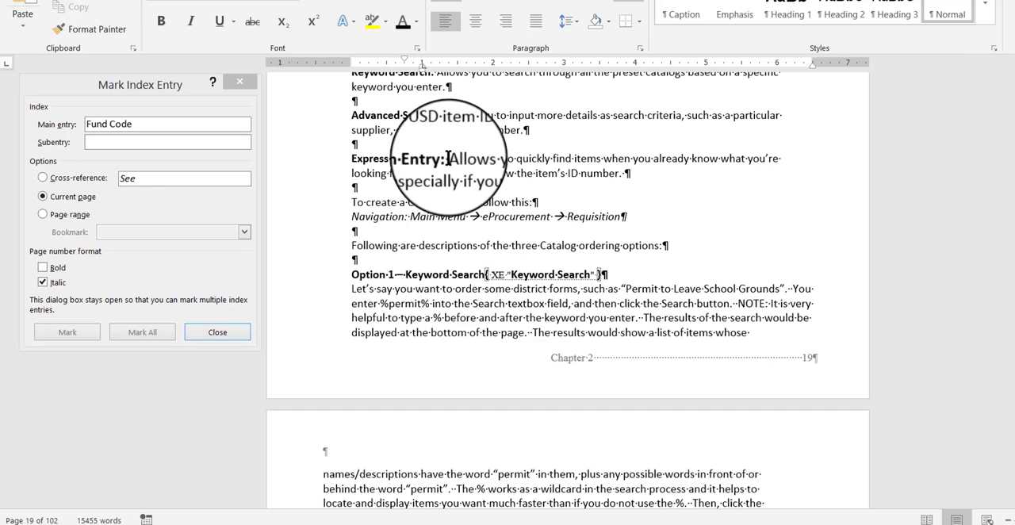
left_click(153, 82)
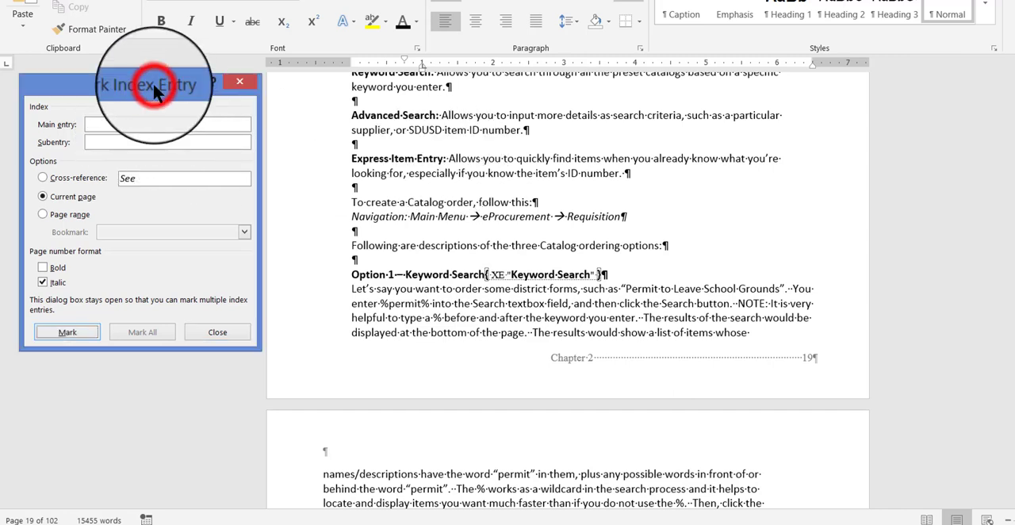
left_click_drag(139, 87, 157, 90)
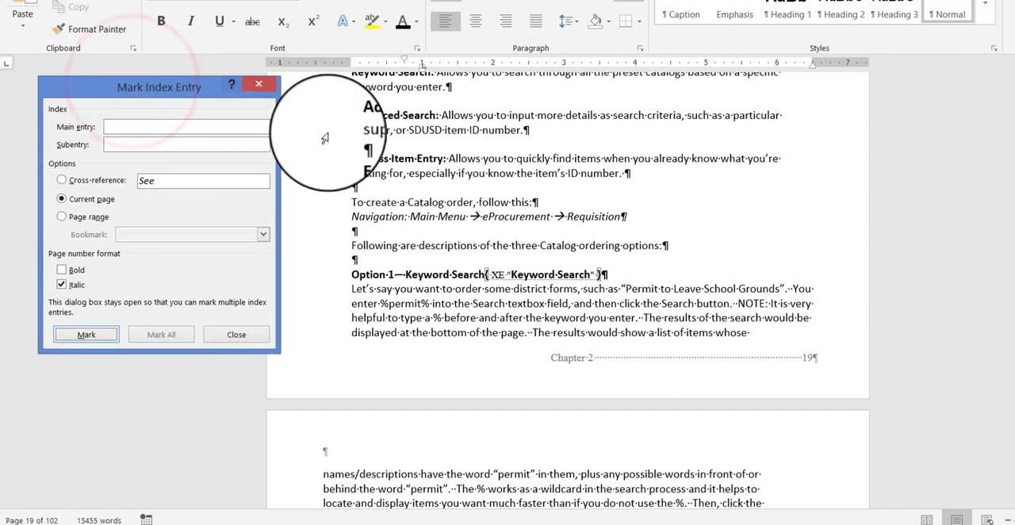
left_click(447, 159)
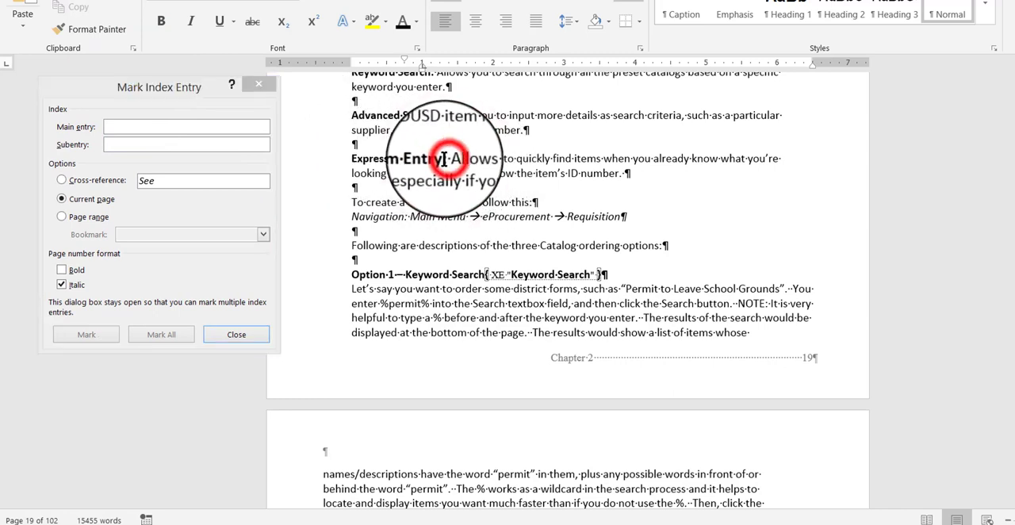
left_click_drag(447, 159, 351, 165)
left_click(98, 86)
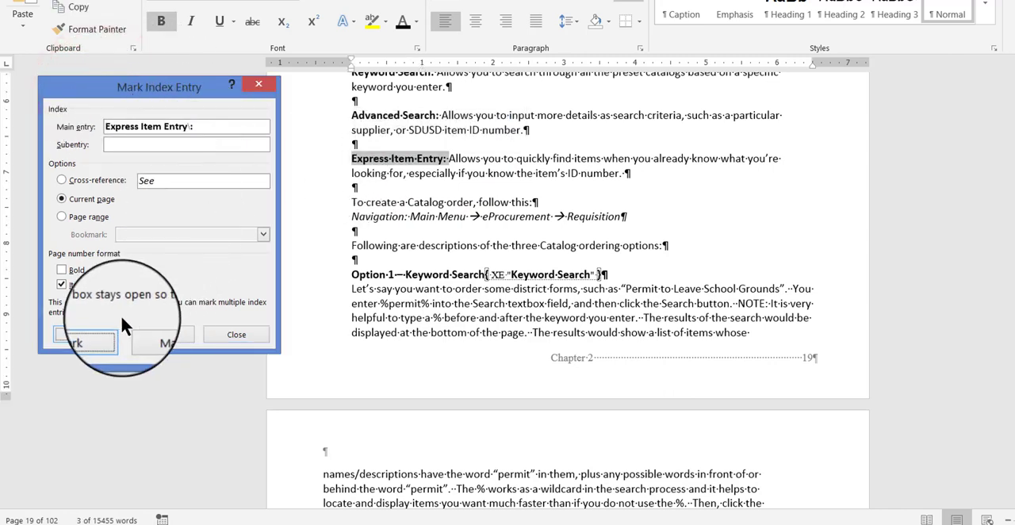
left_click(101, 335)
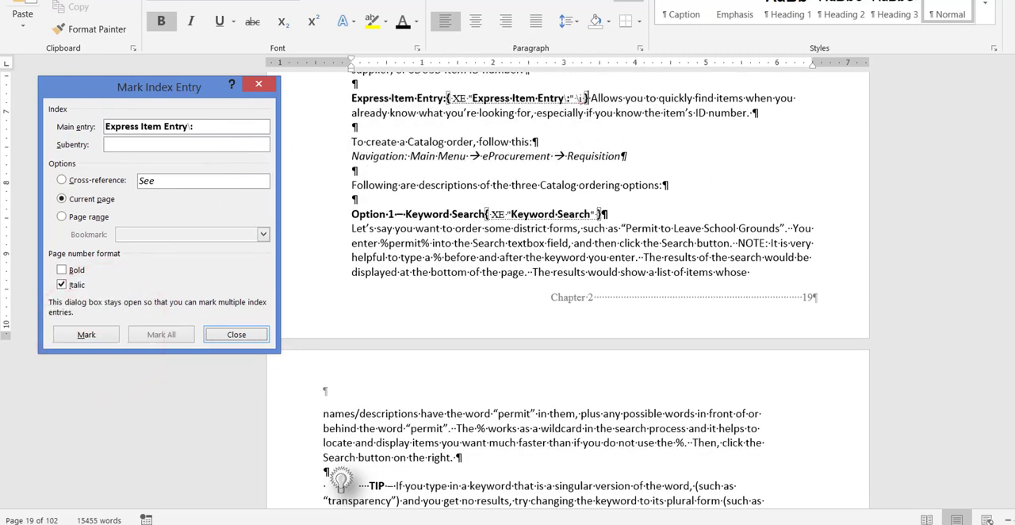
On the blank page after page 101, close the Mark Index Entry dialog and hide the formatting marks
left_click_drag(1014, 149, 1014, 484)
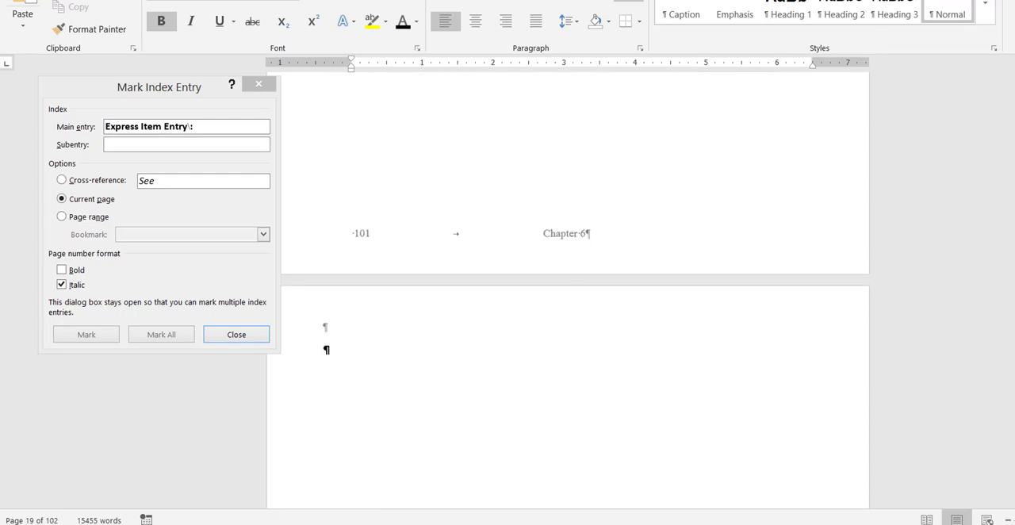
scroll(568, 290, "up", 4)
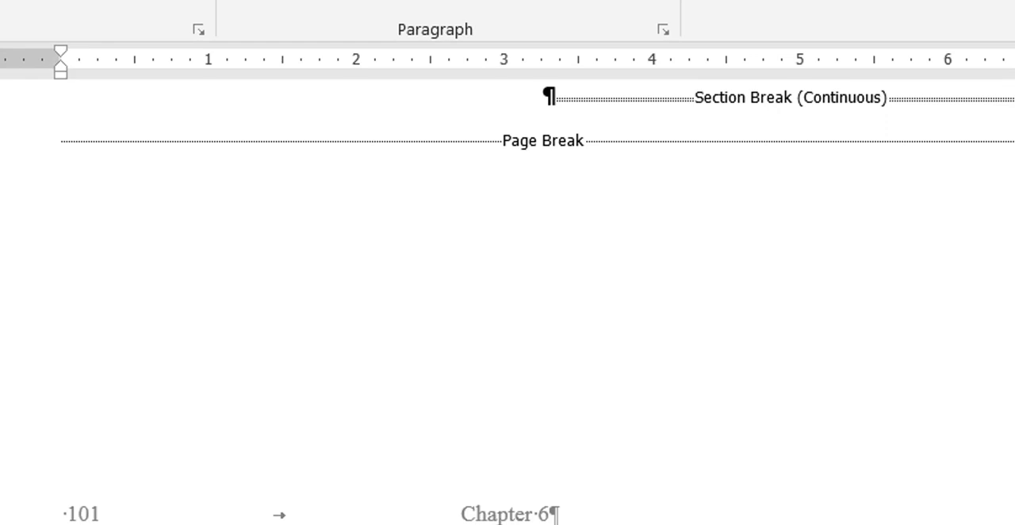
scroll(508, 301, "down", 5)
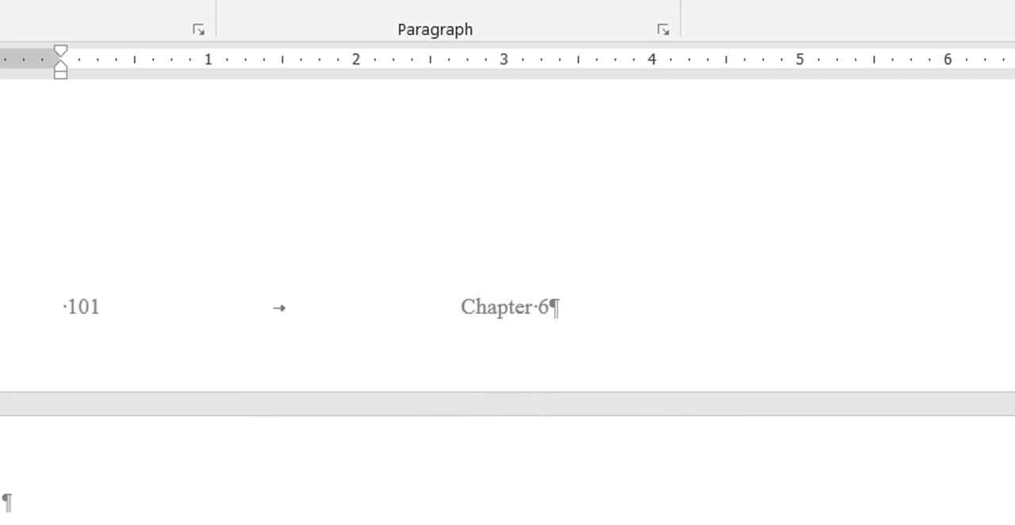
key("alt+shift+x")
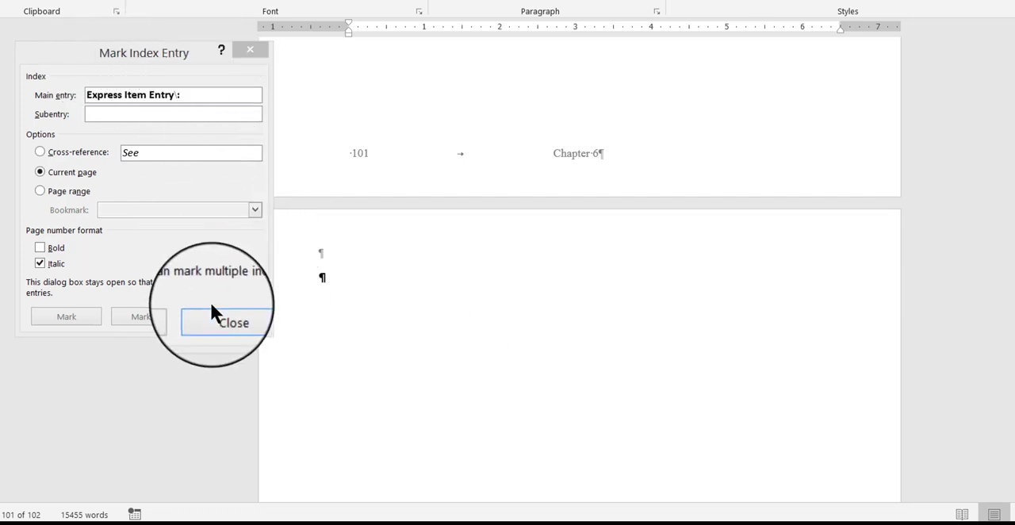
left_click(219, 326)
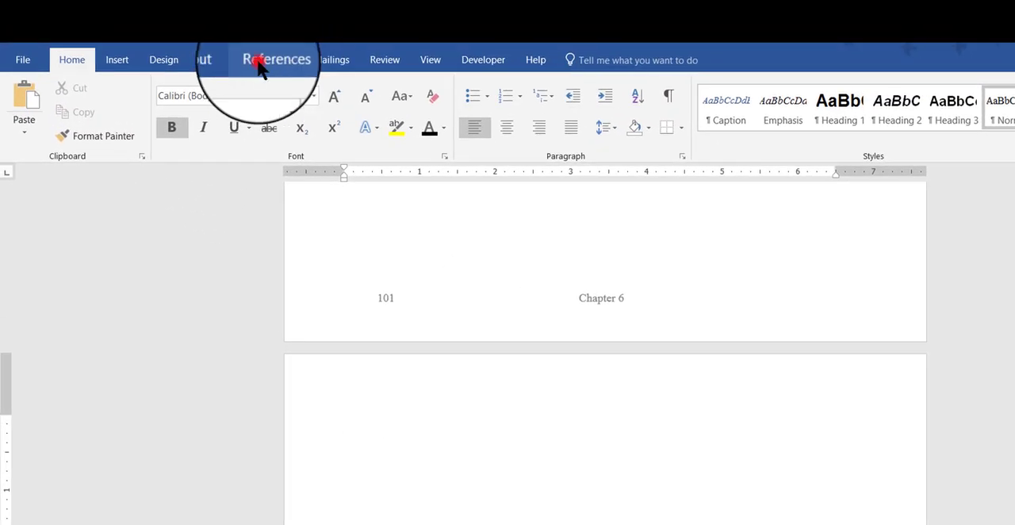
Open the settings for inserting an index on the blank page after page 101
left_click(259, 60)
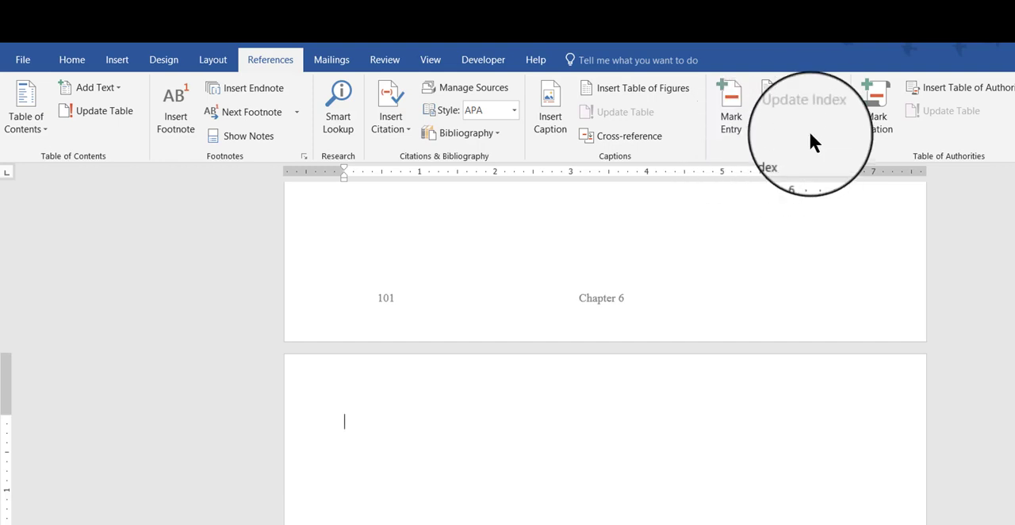
left_click(794, 86)
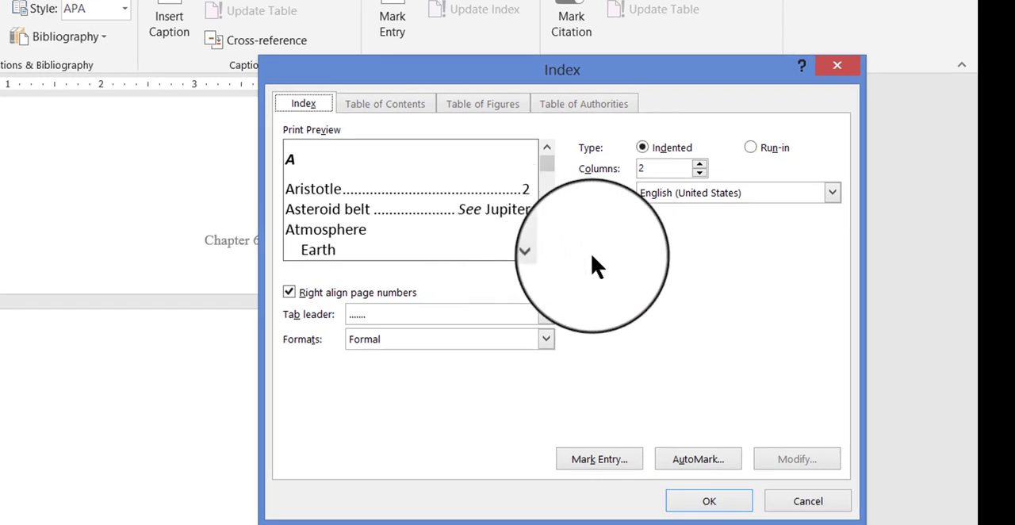
Try the Modern, Classic and Fancy index formats in the print preview
left_click(547, 343)
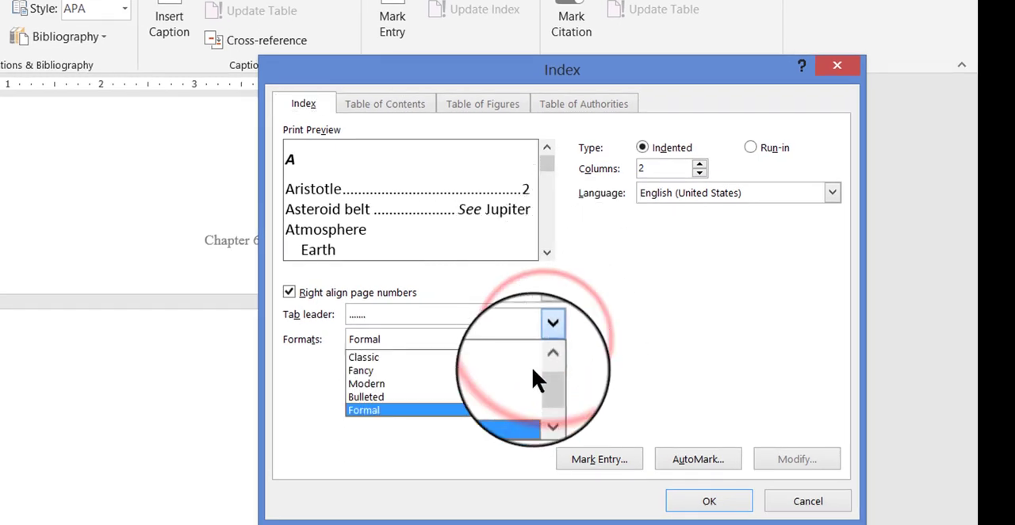
left_click(381, 389)
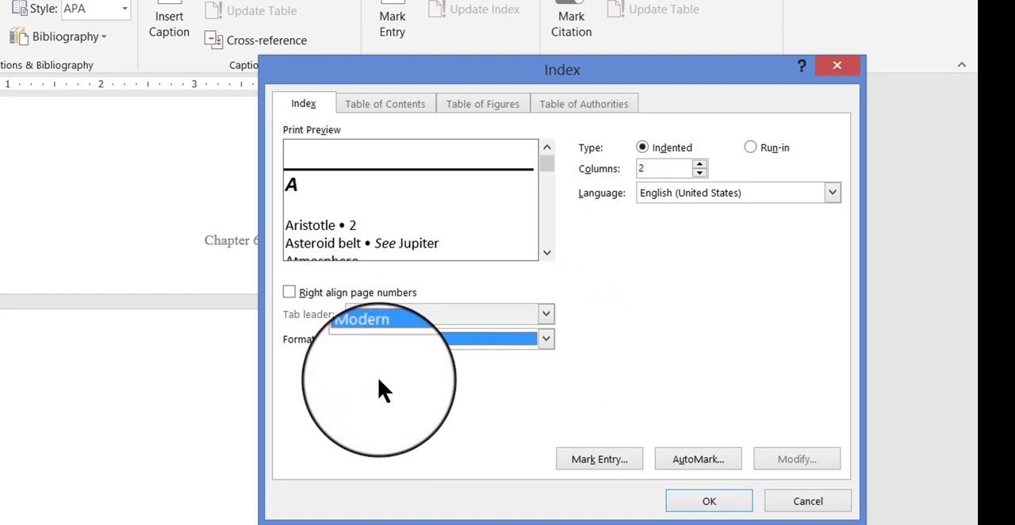
left_click(556, 343)
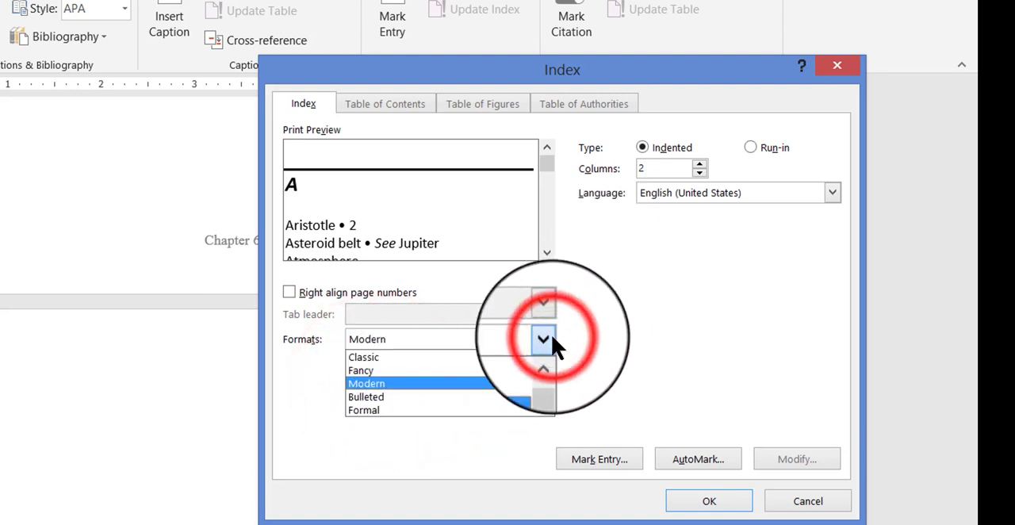
left_click(379, 362)
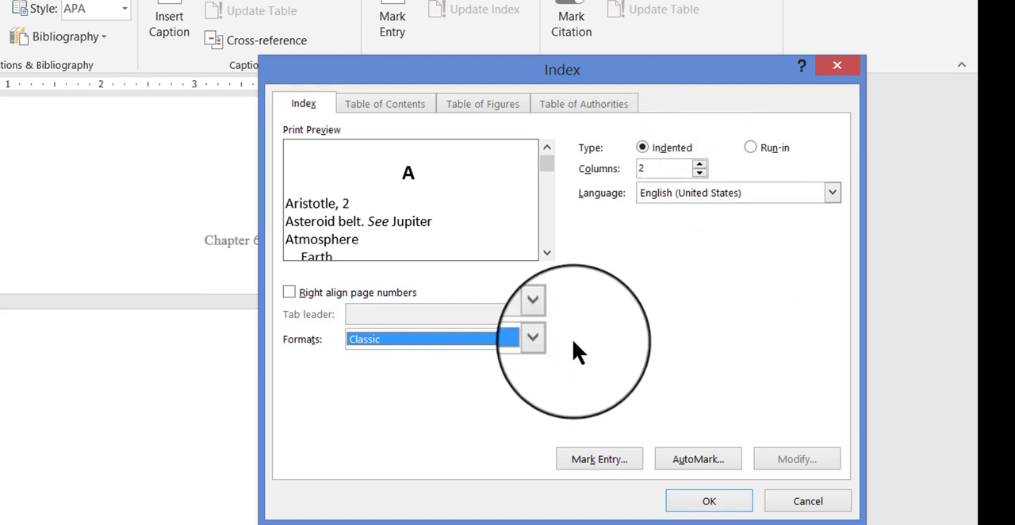
left_click(546, 339)
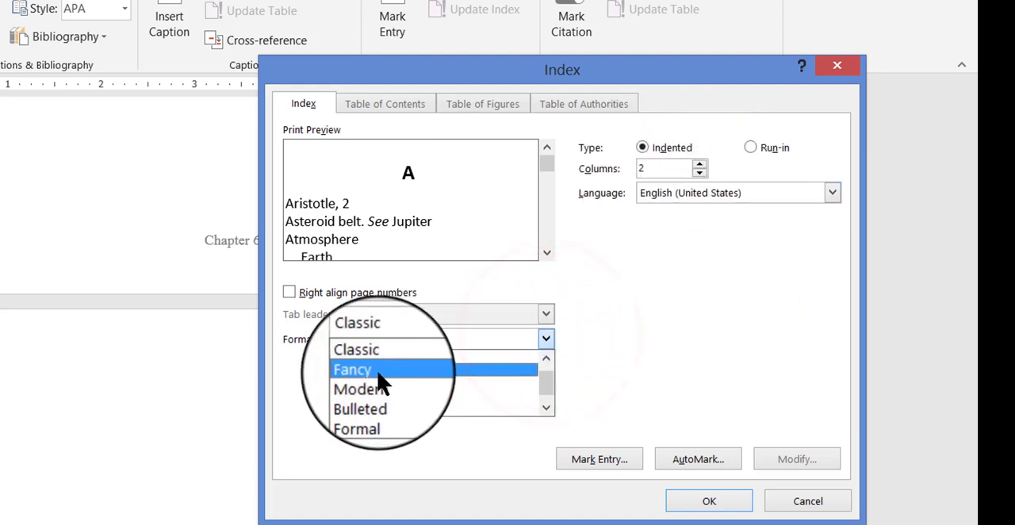
left_click(373, 370)
left_click(546, 340)
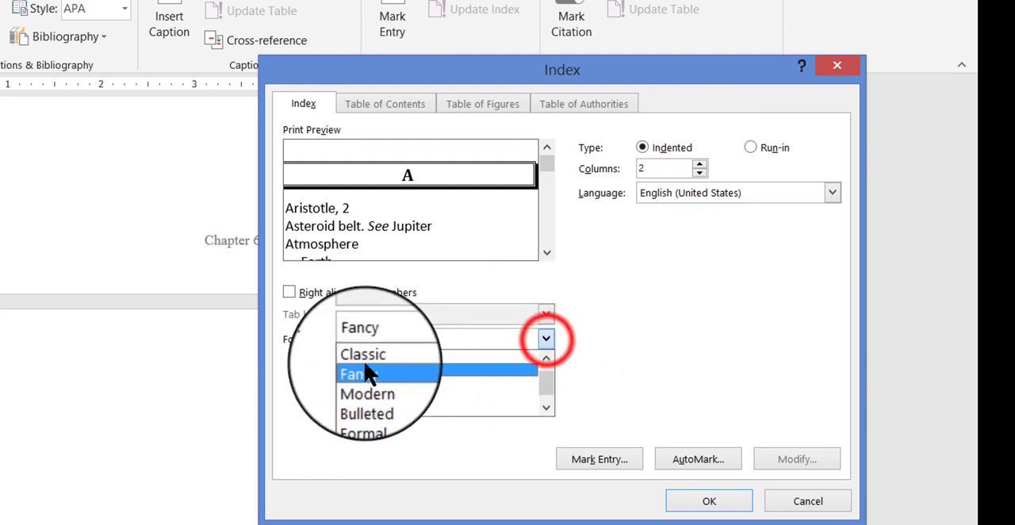
left_click(377, 388)
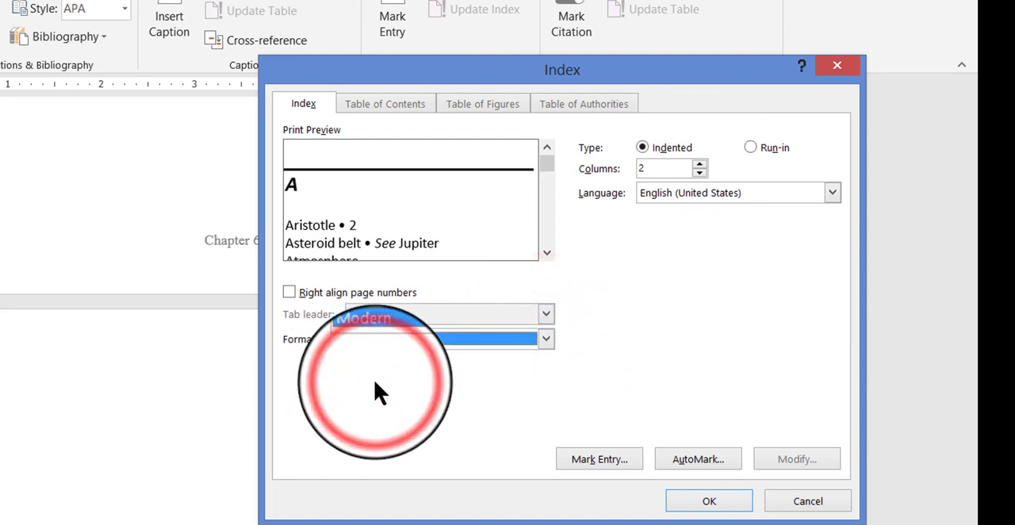
Insert the two-column indented index in the Formal format with right-aligned page numbers and a dotted tab leader
left_click(546, 340)
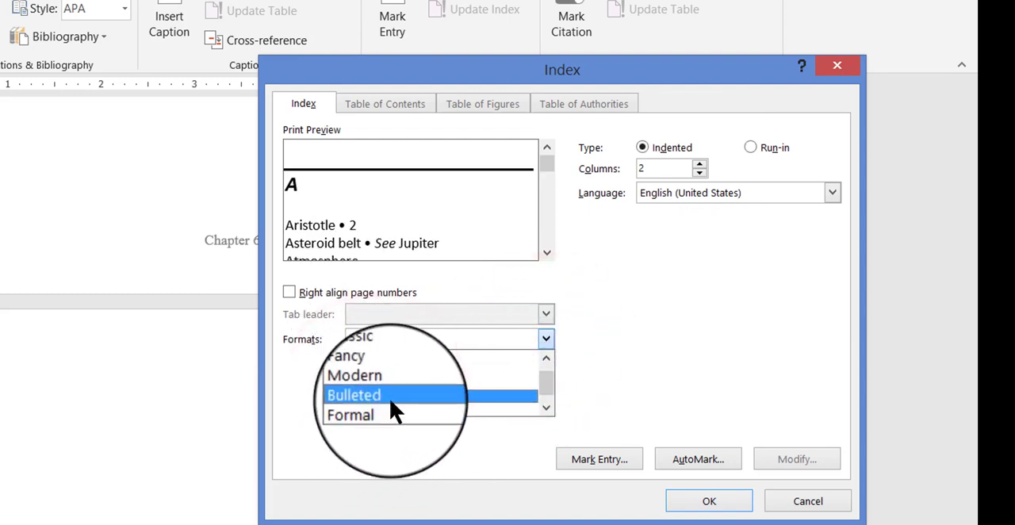
left_click(394, 421)
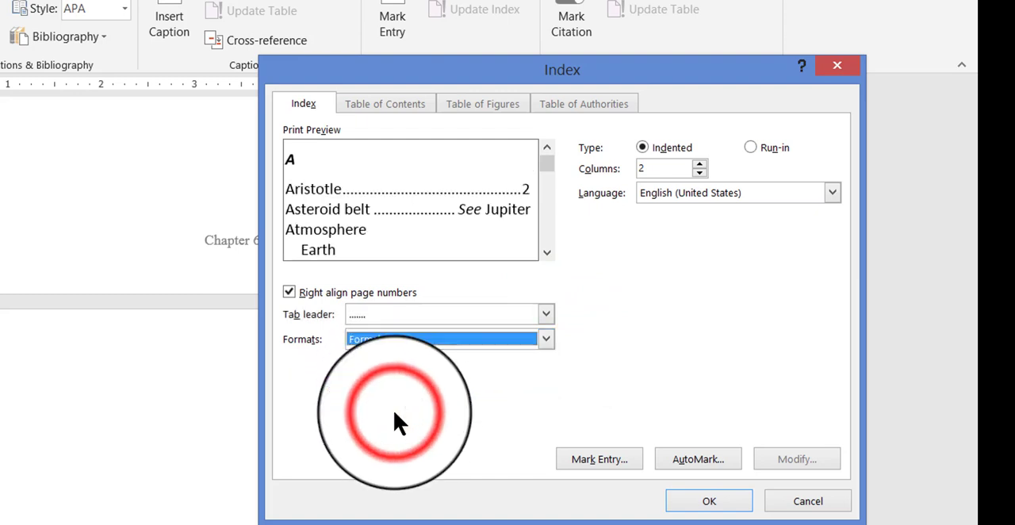
left_click(708, 501)
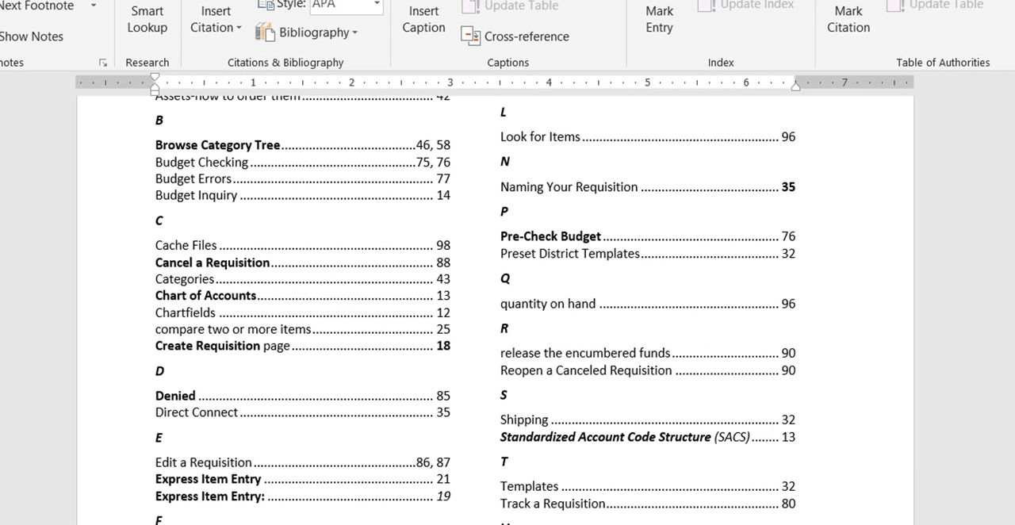
Place the cursor at the start of the inserted index, above the A entries, and update the index
scroll(495, 309, "up", 3)
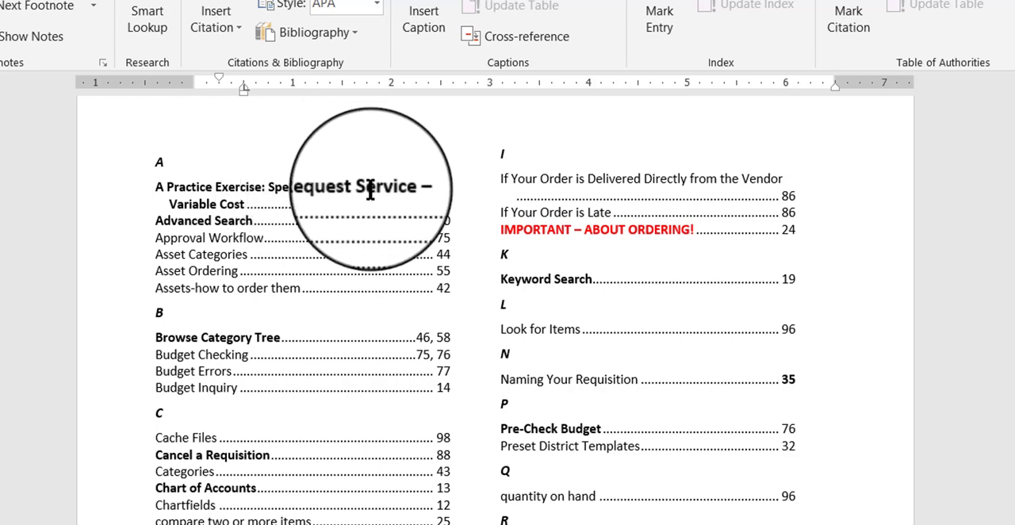
scroll(141, 277, "down", 5)
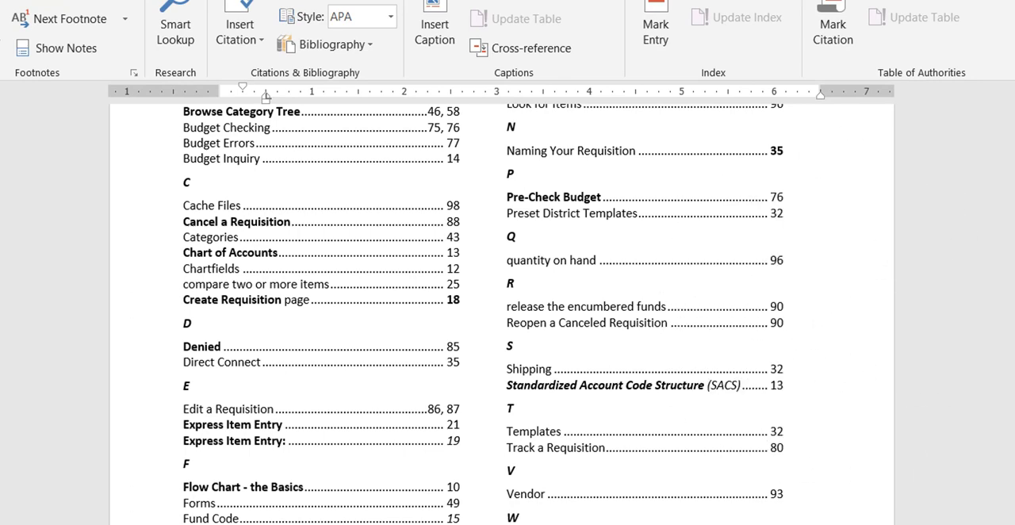
scroll(508, 318, "up", 6)
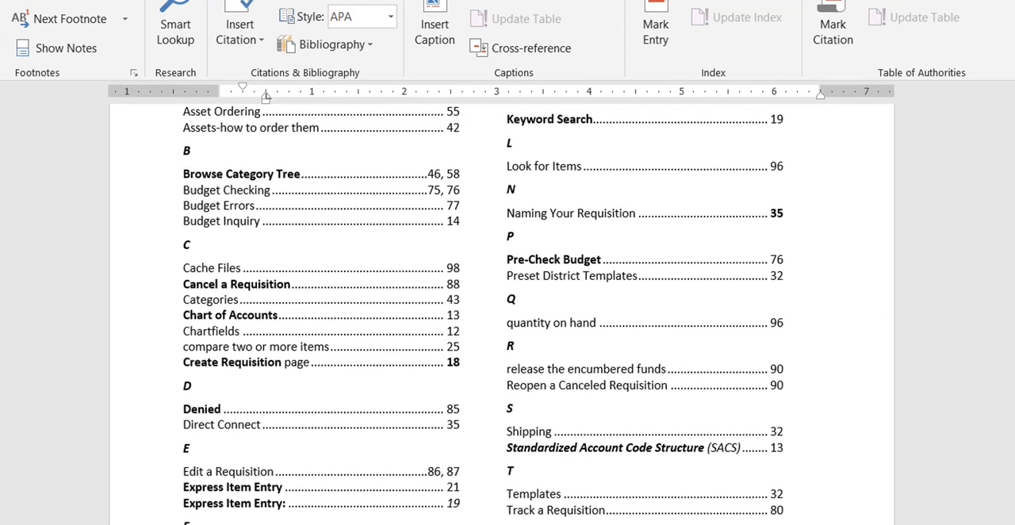
scroll(660, 235, "up", 2)
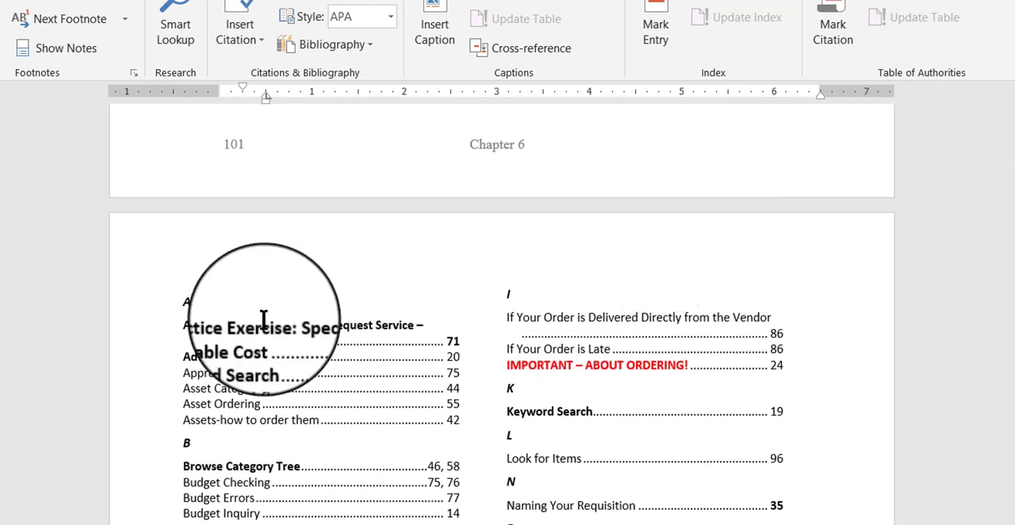
left_click(319, 283)
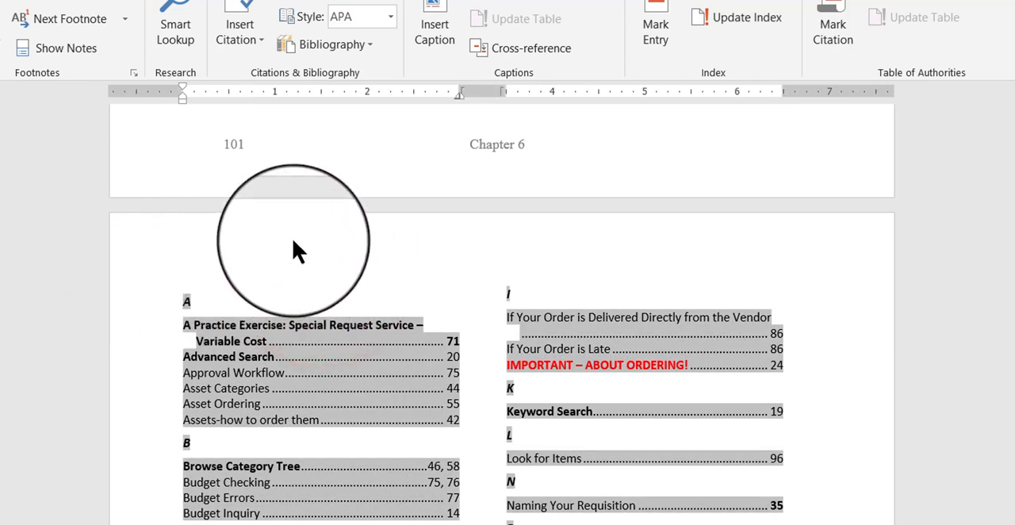
key("F9")
left_click(320, 261)
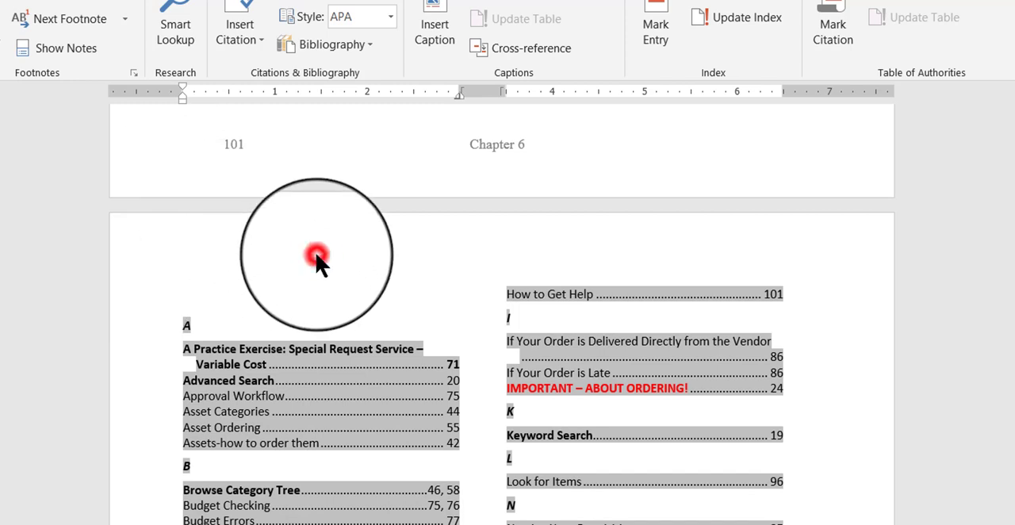
left_click(284, 296)
Update the index field once more from within the Asset Categories entry
left_click(612, 436)
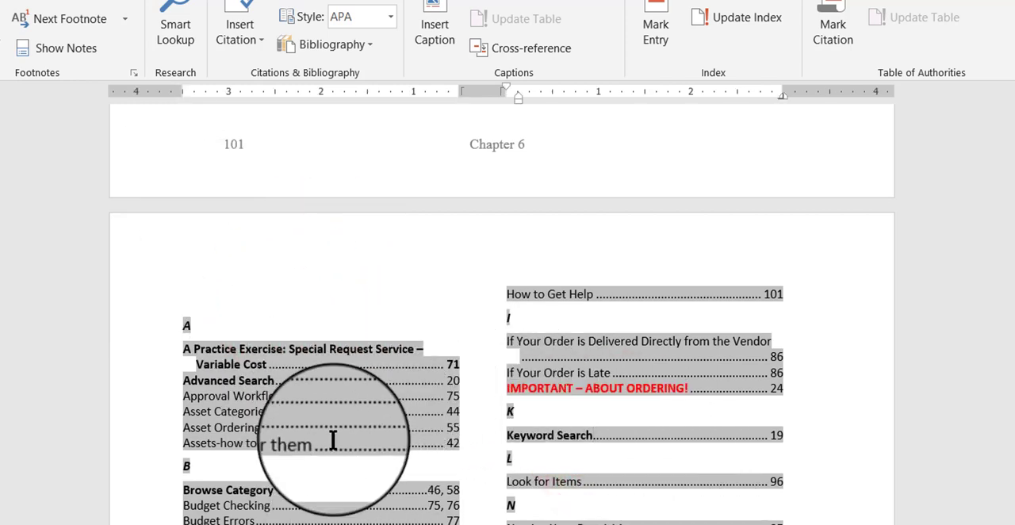
left_click(383, 412)
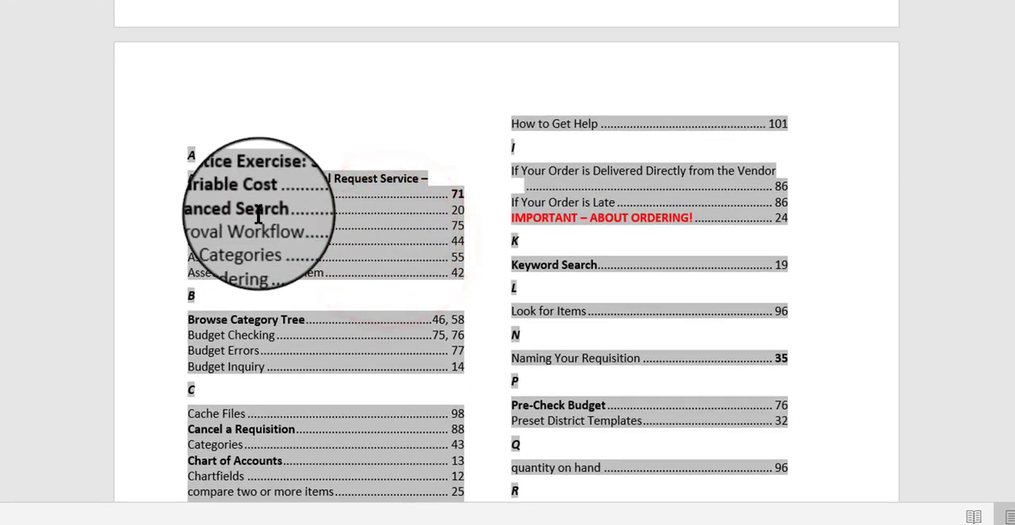
right_click(359, 238)
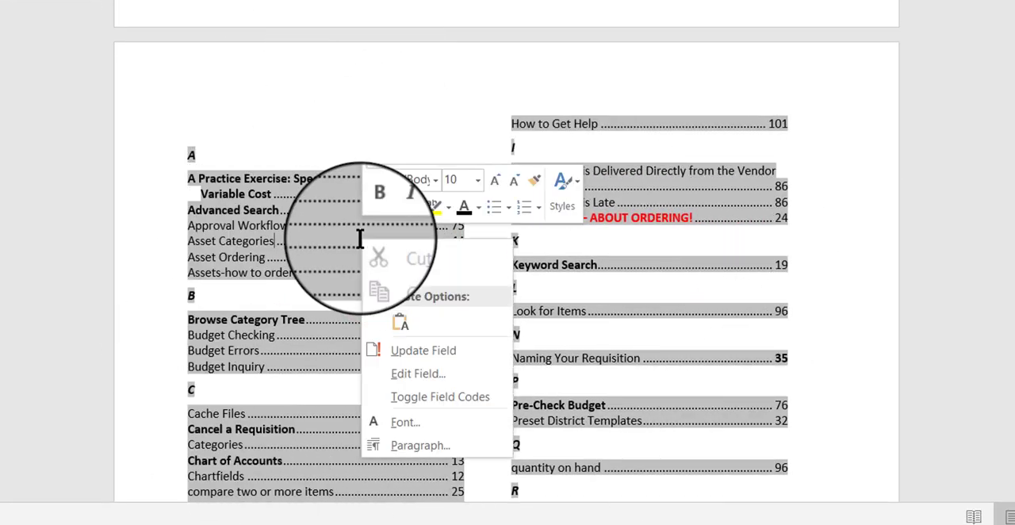
left_click(412, 355)
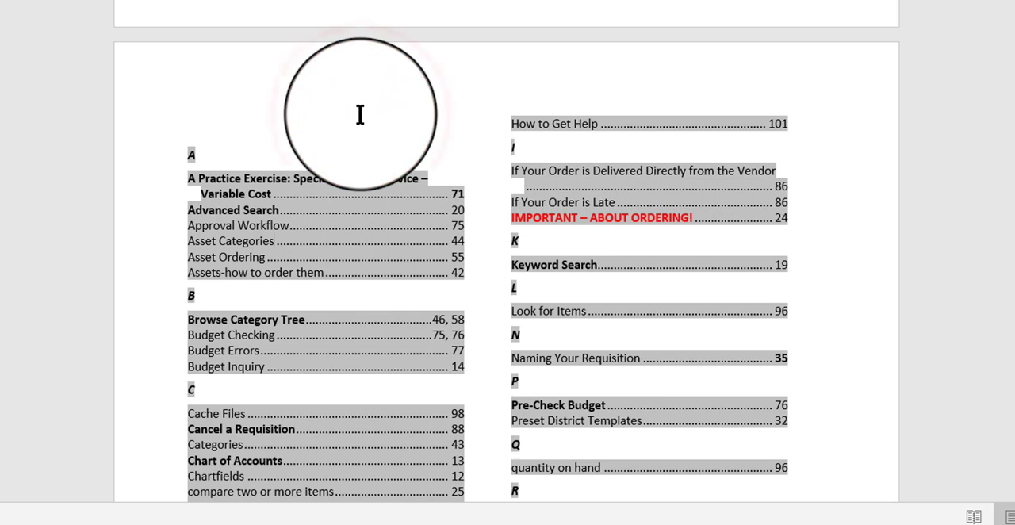